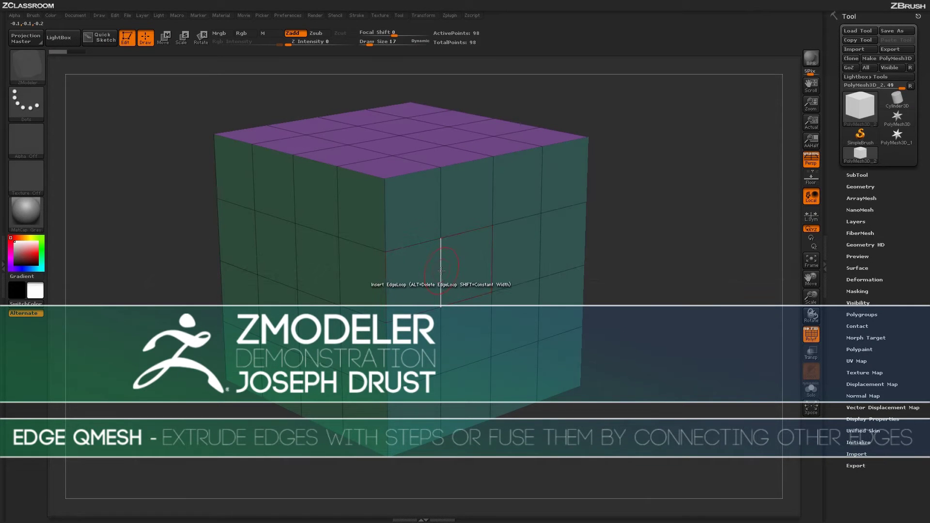
- Set the ZModeler edge action to QMesh, keeping the single Edge target
key(space)
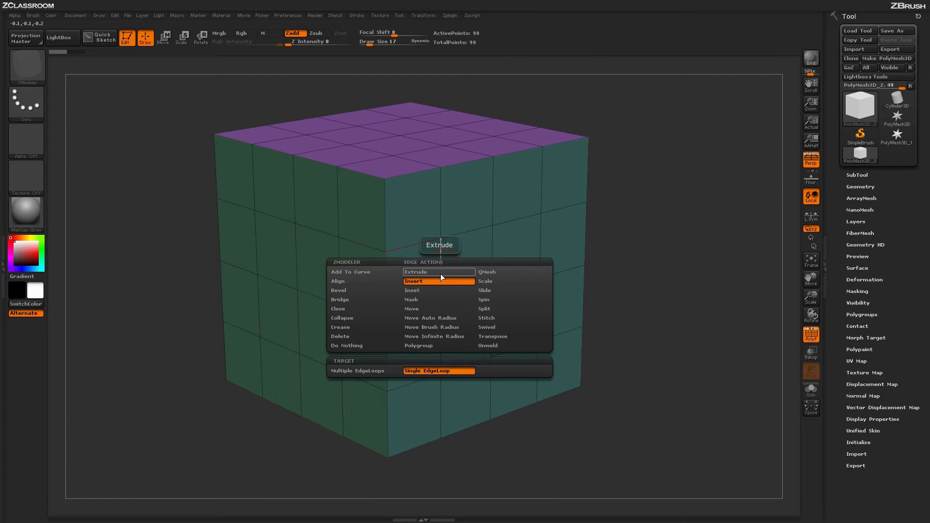
click(484, 272)
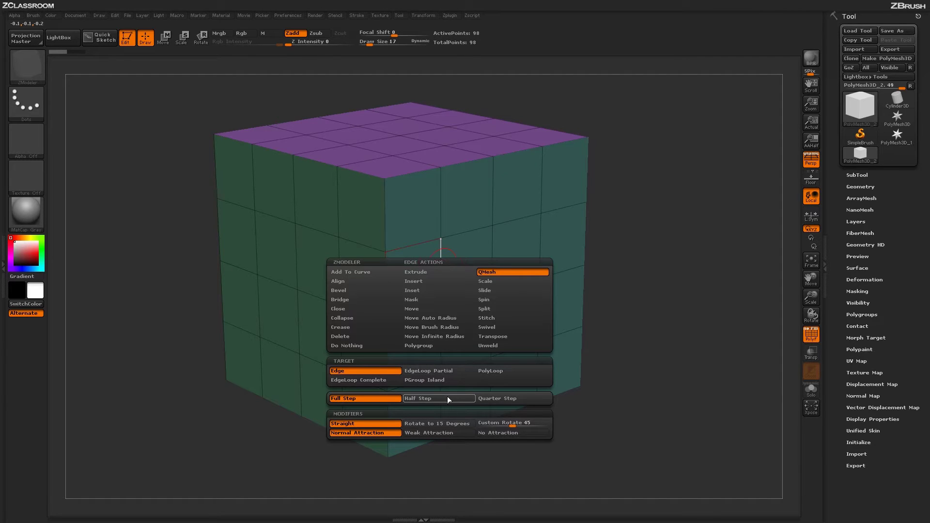
- Test QMesh block and wedge extrusions from the front-face edge, undoing each one
click(356, 371)
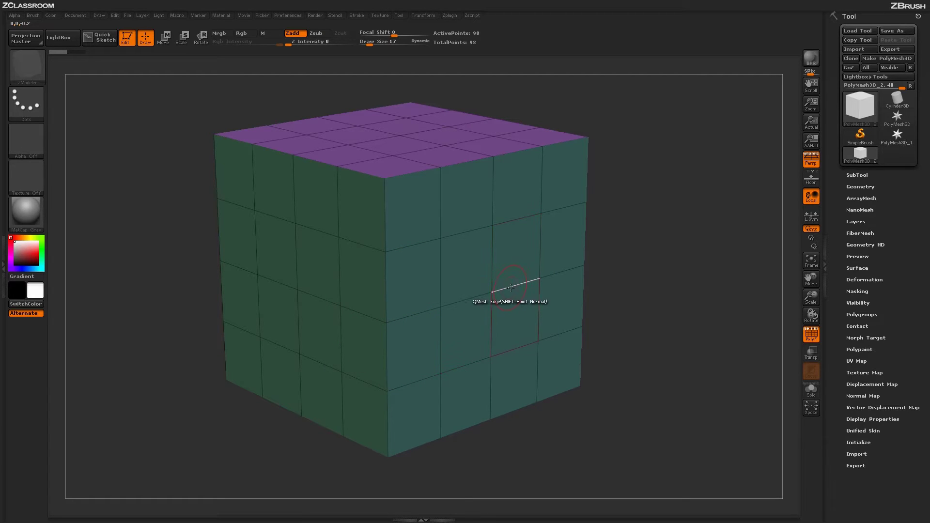
drag(512, 283, 540, 319)
key(ctrl+z)
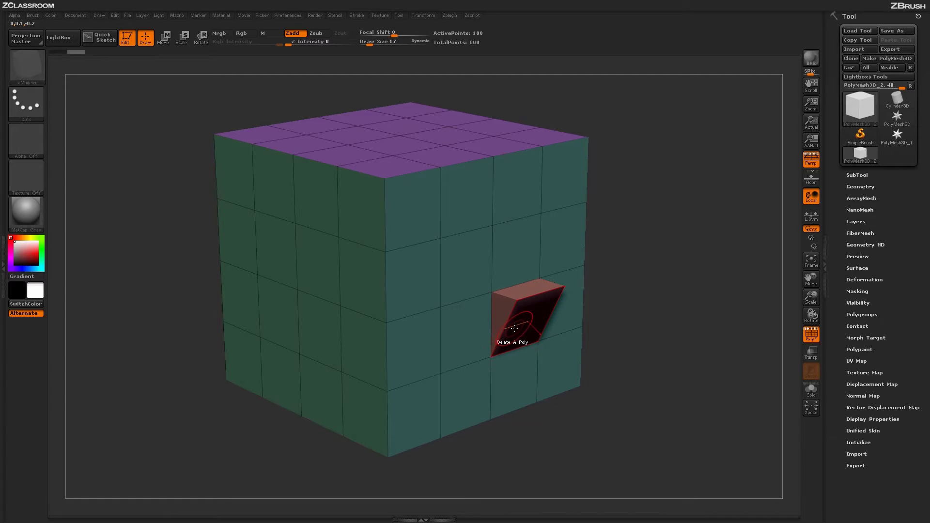
click(518, 326)
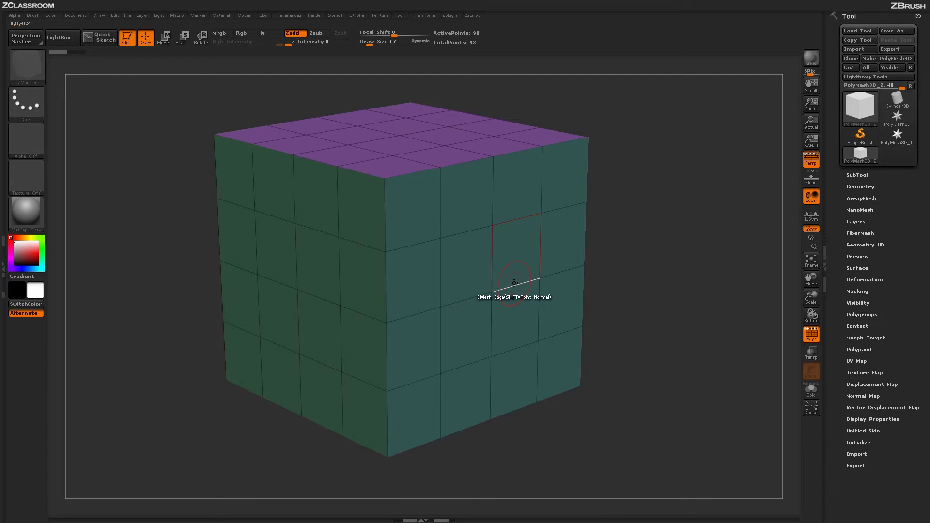
drag(514, 283, 523, 271)
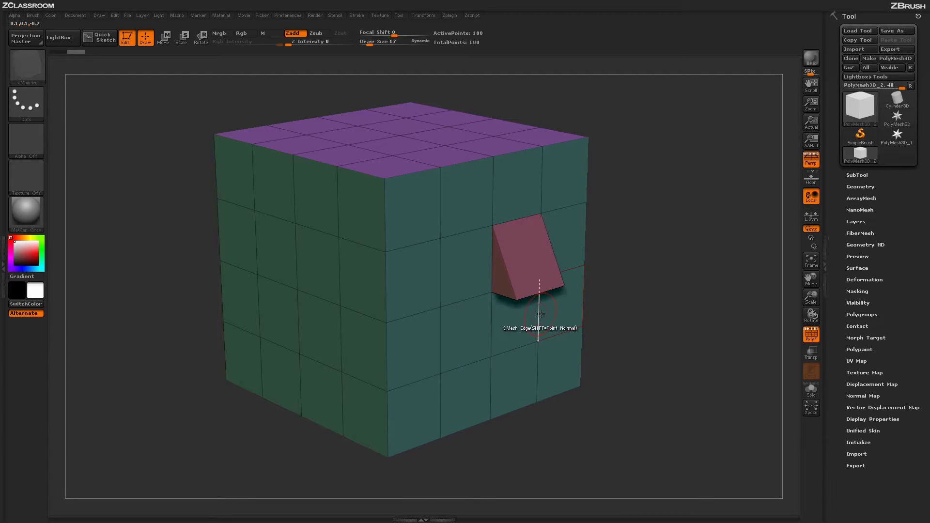
key(ctrl+z)
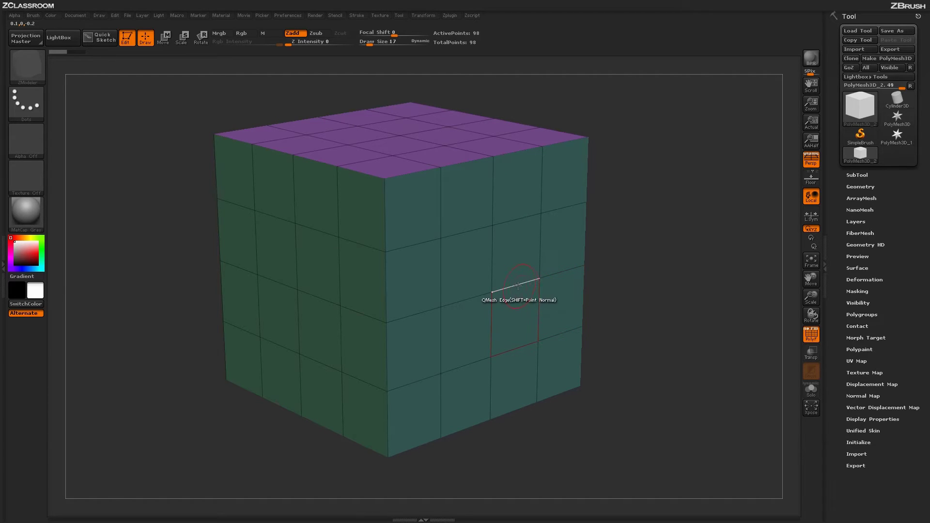
- Extrude a wedge from the front-face edge, pull it further out, and extrude the left polygon flush with it
drag(514, 286, 539, 315)
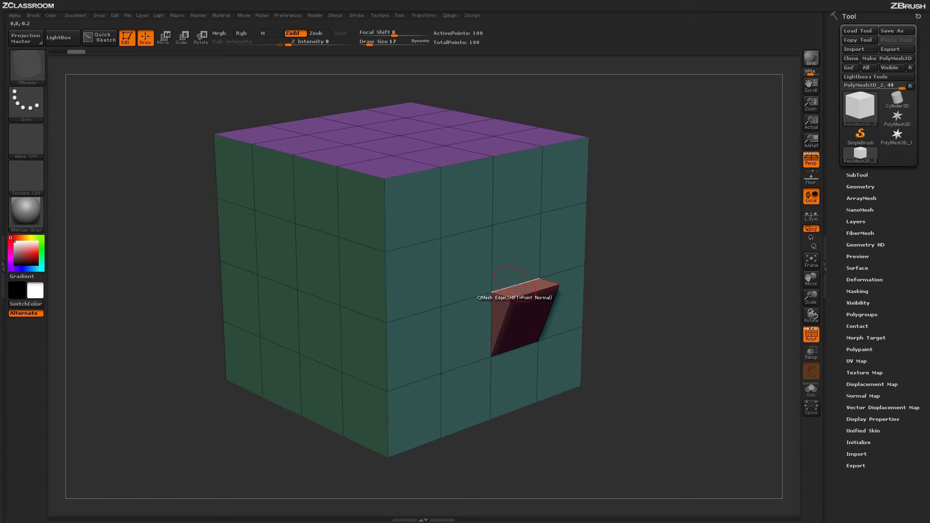
drag(517, 278, 522, 256)
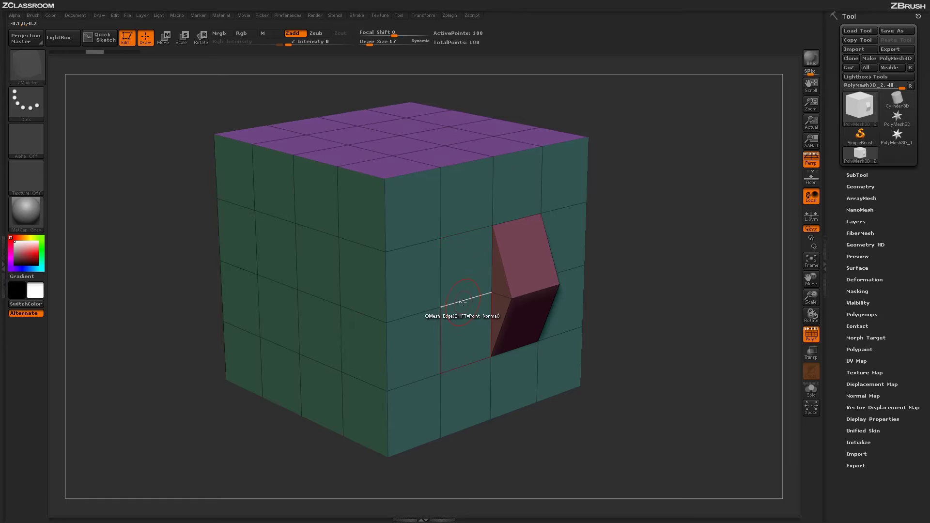
click(464, 302)
drag(479, 315, 475, 252)
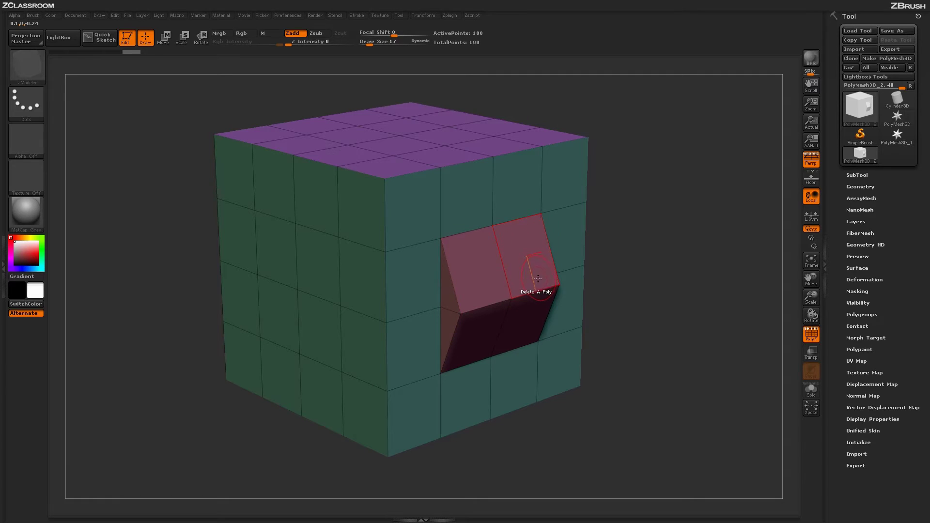
- Undo the wedge, switch QMesh to EdgeLoop Partial, and test-extrude the top front row, then undo
key(ctrl+z)
key(ctrl+z)
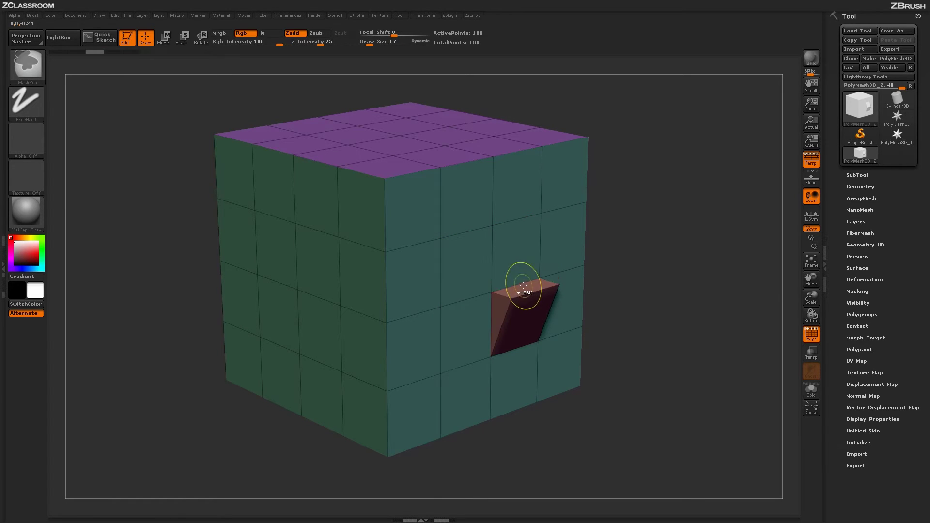
key(ctrl+z)
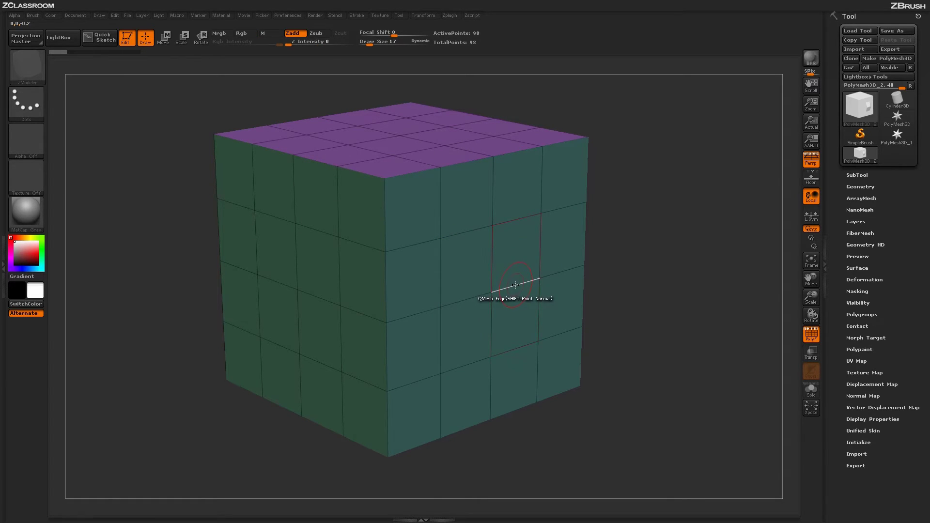
key(space)
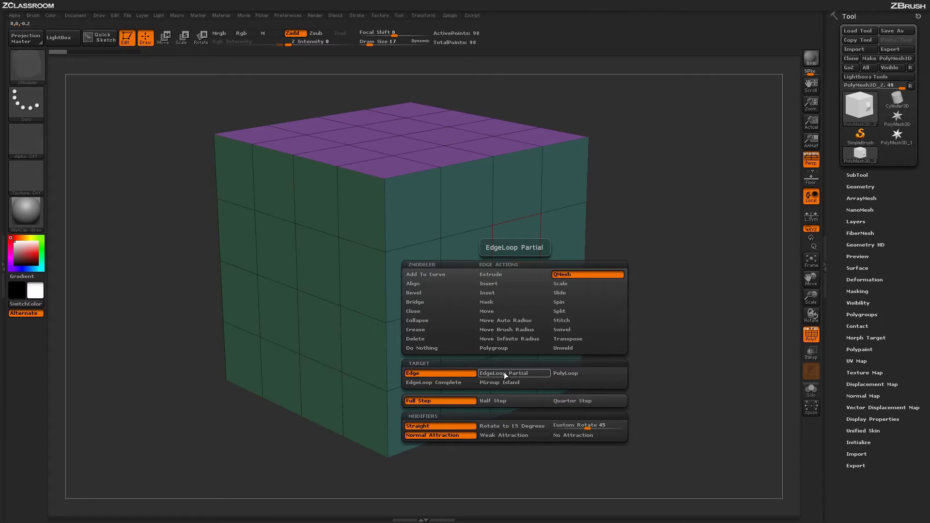
click(491, 374)
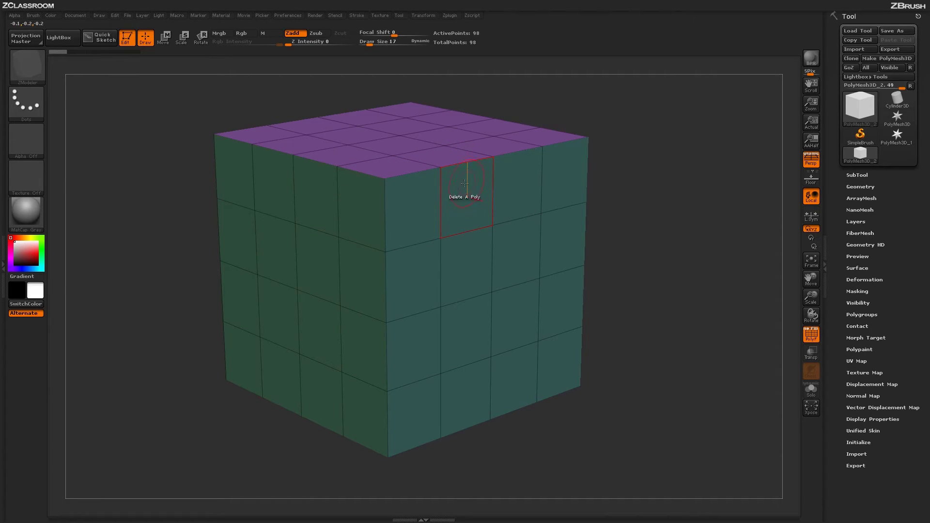
drag(463, 164, 512, 204)
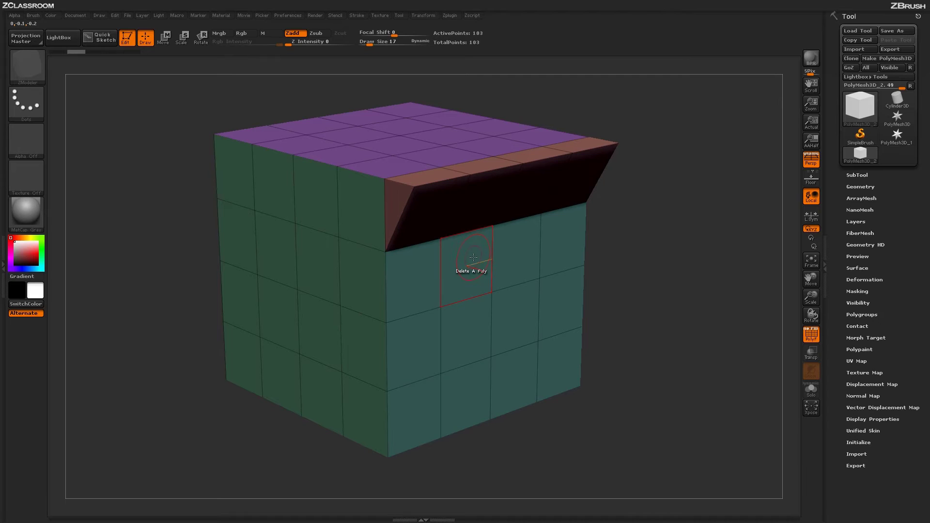
key(ctrl+z)
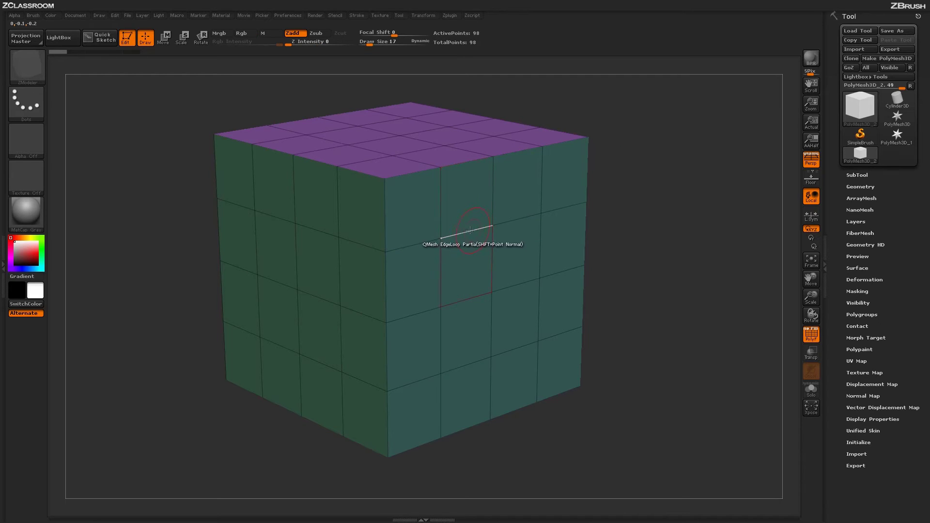
- Try the PolyLoop target by extruding a polygon loop around the cube, then undo it
key(space)
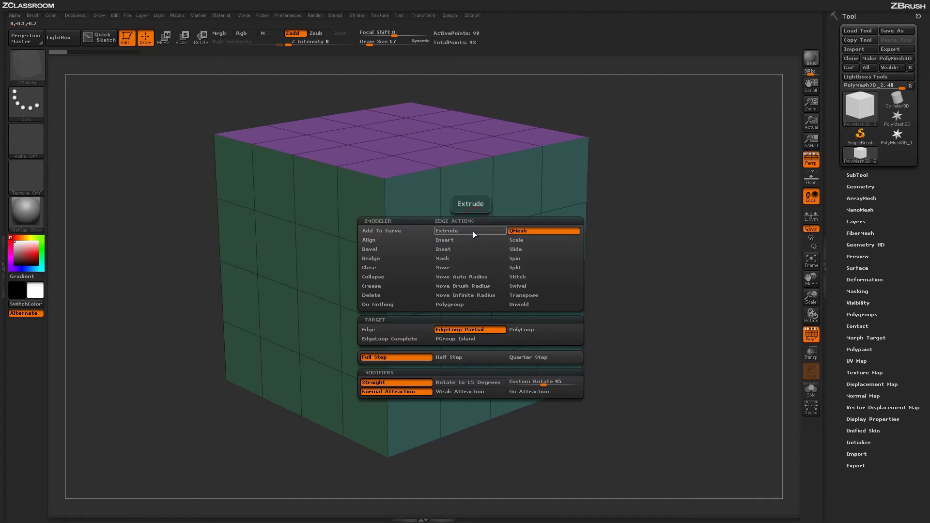
click(518, 331)
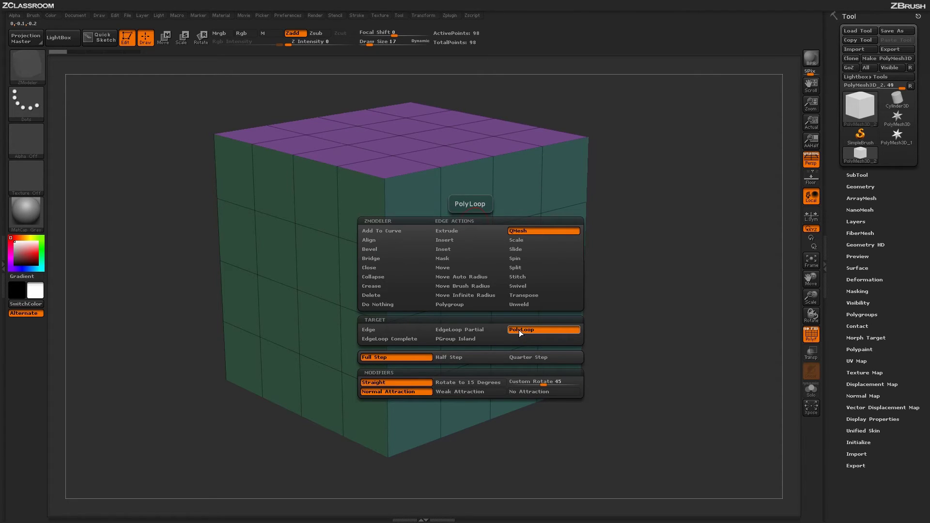
click(520, 329)
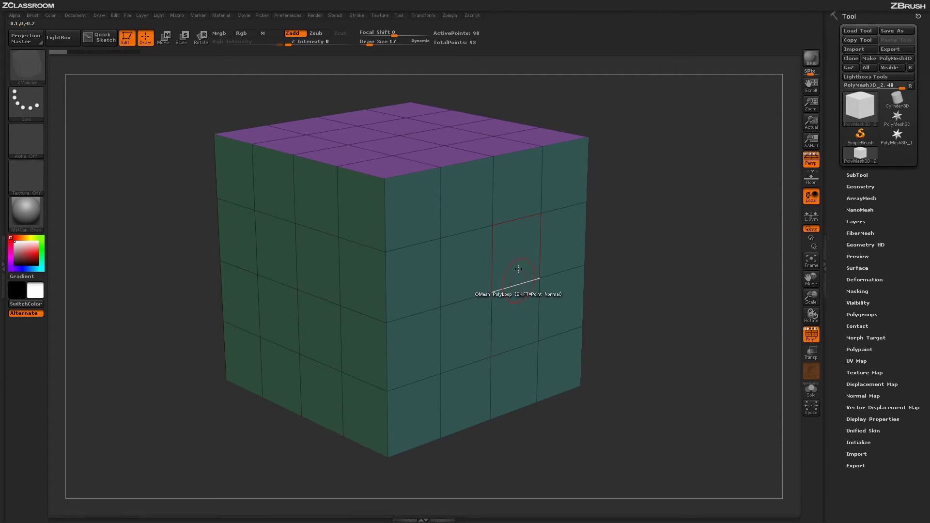
click(521, 285)
mouse_move(522, 285)
mouse_down()
mouse_move(576, 285)
mouse_move(525, 284)
mouse_up()
key(ctrl+z)
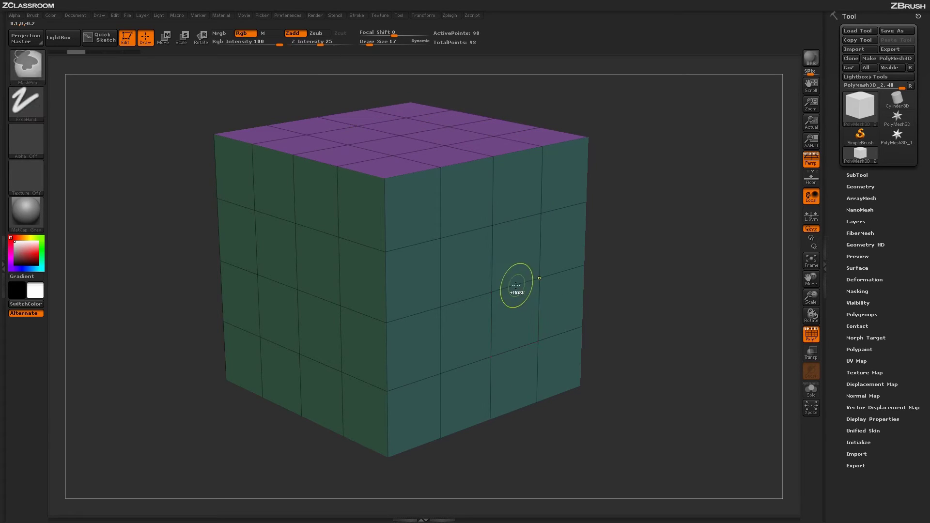
- Switch the target to EdgeLoop Complete, add three bulging edge-loop bands, and undo the last two
right_click(515, 285)
click(442, 383)
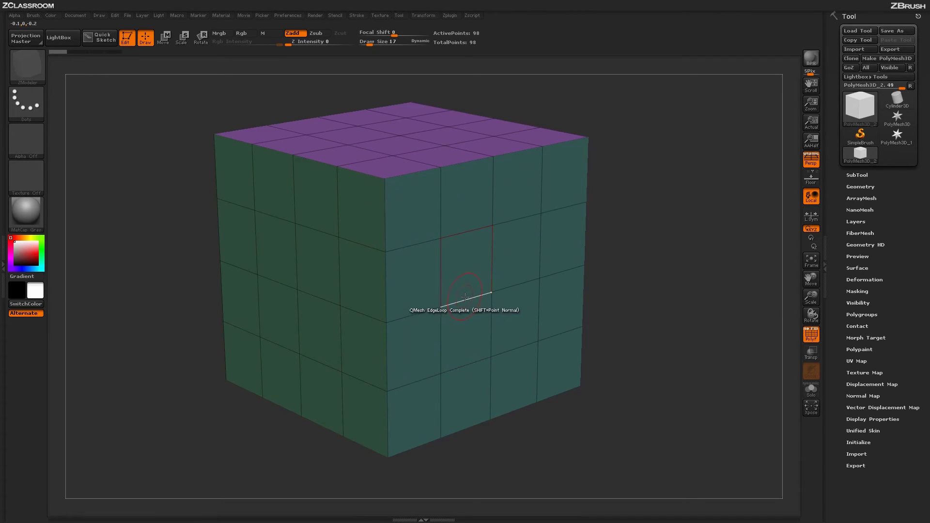
click(495, 300)
click(465, 231)
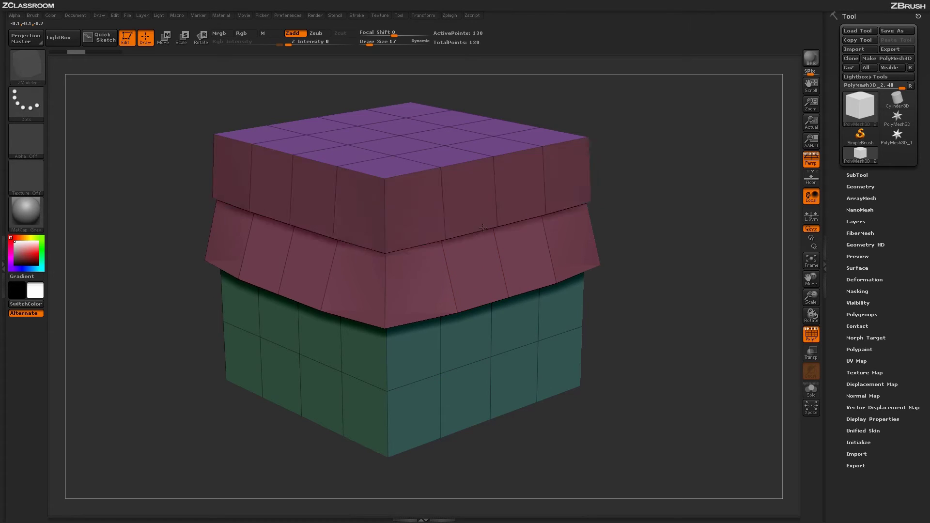
click(466, 363)
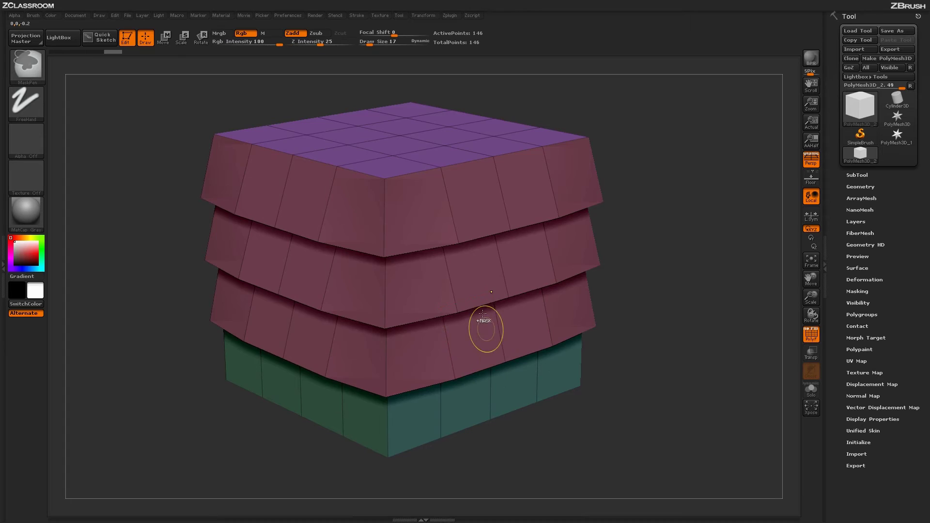
key(ctrl+z)
key(ctrl+z)
key(ctrl+z)
- Set the QMesh target to PGroup Island, sink the green side face into a pocket, then undo it
key(space)
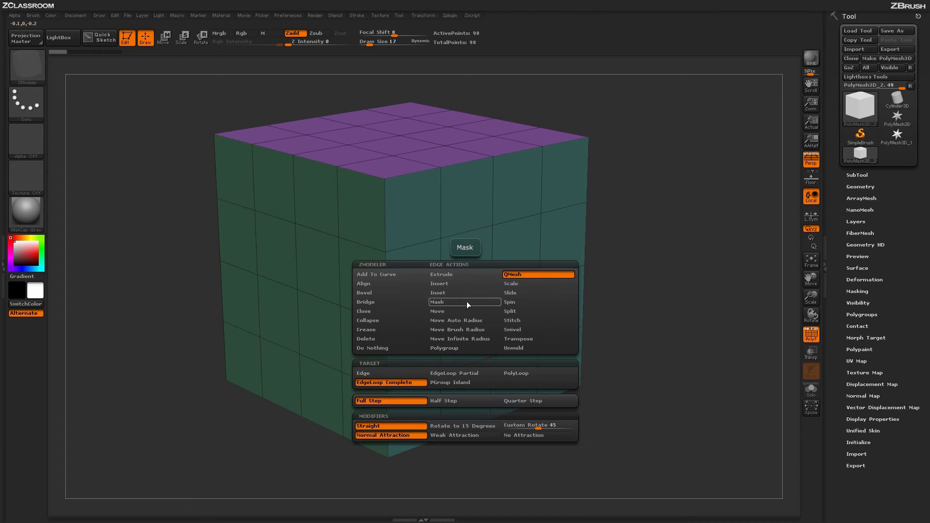
click(444, 382)
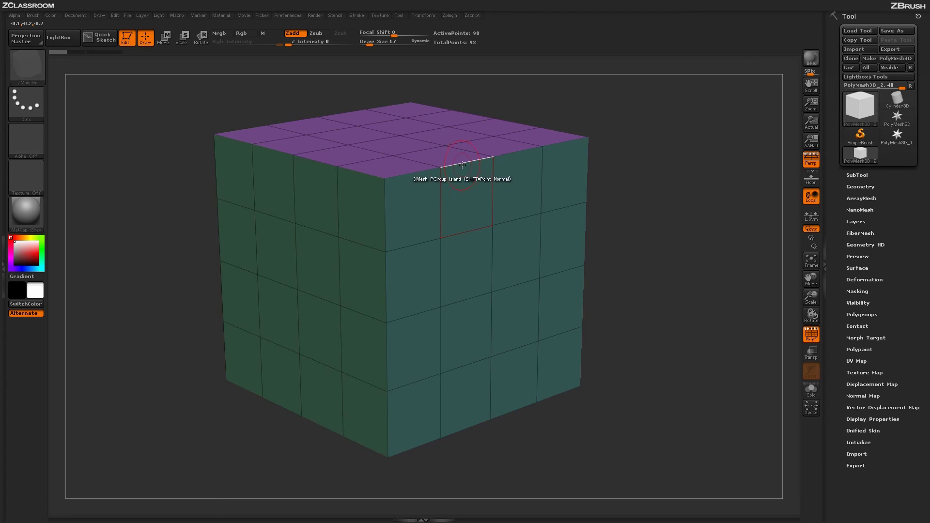
mouse_move(492, 175)
mouse_down()
mouse_move(499, 179)
mouse_move(486, 183)
mouse_up()
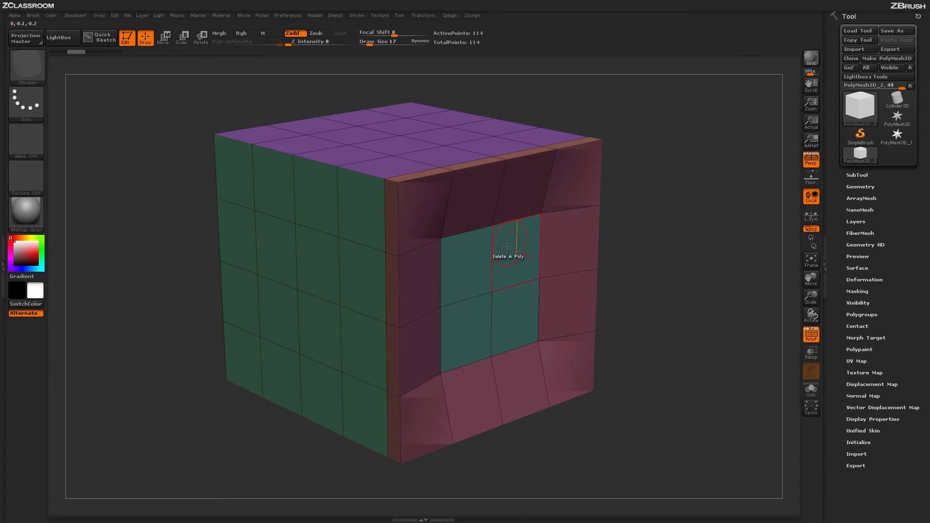
key(ctrl+z)
- With EdgeLoop Partial and 15-degree rotation, extrude the front-top polygon row and tilt it outward
right_click(463, 231)
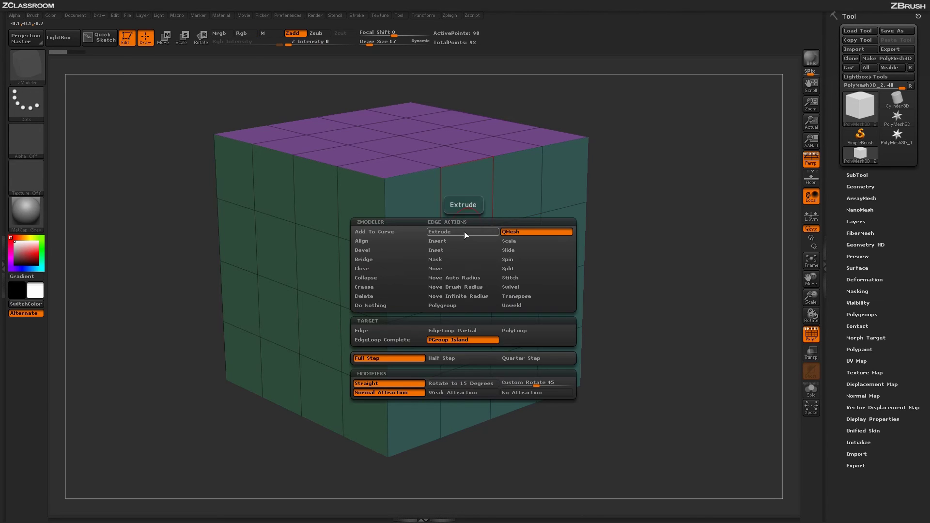
click(452, 331)
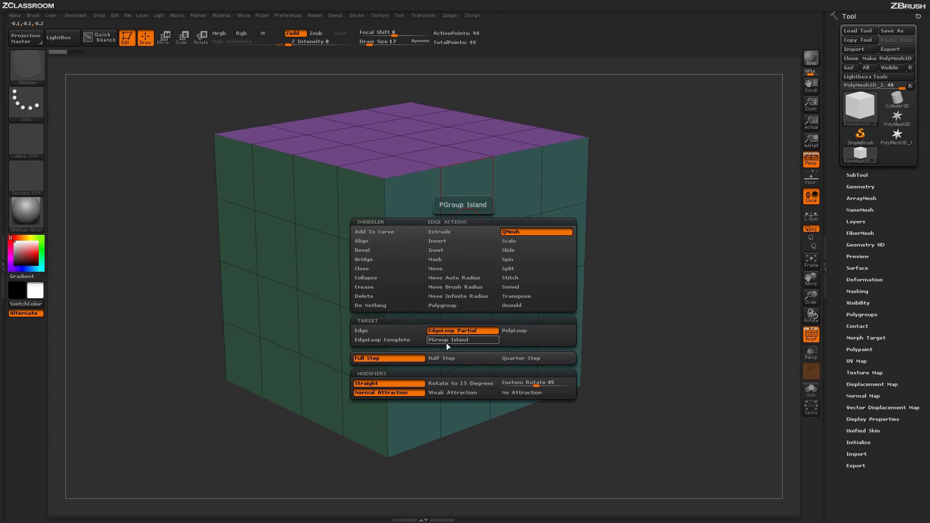
click(446, 383)
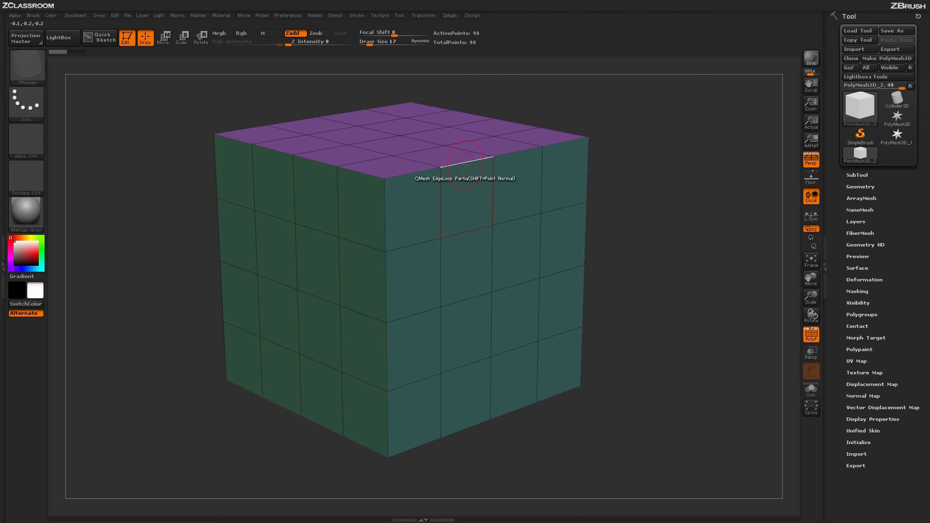
drag(465, 165, 521, 222)
mouse_move(525, 273)
mouse_down()
mouse_move(525, 286)
mouse_move(587, 358)
mouse_move(586, 331)
mouse_move(518, 310)
mouse_move(606, 341)
mouse_move(598, 322)
mouse_move(520, 286)
mouse_up()
- Switch to a custom rotation angle and test a sloped flap from the top edge, then undo it
key(ctrl+z)
key(space)
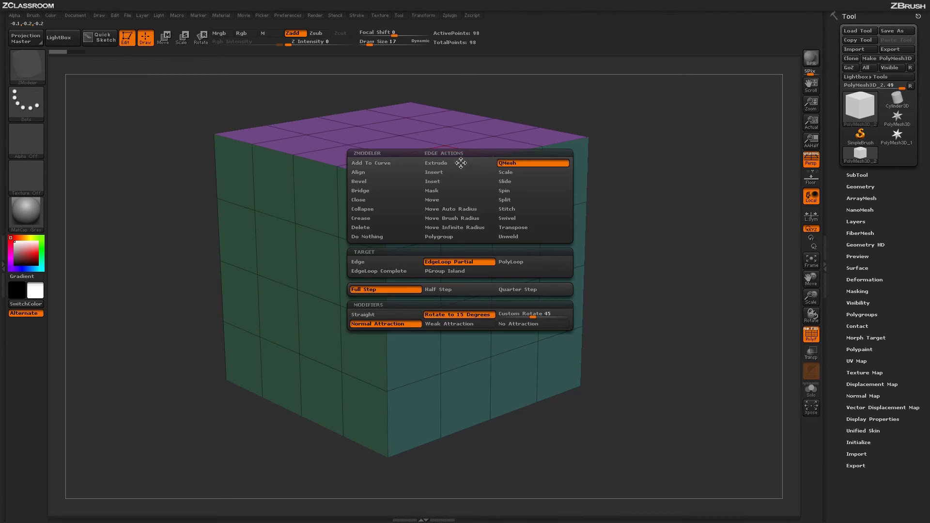
click(513, 314)
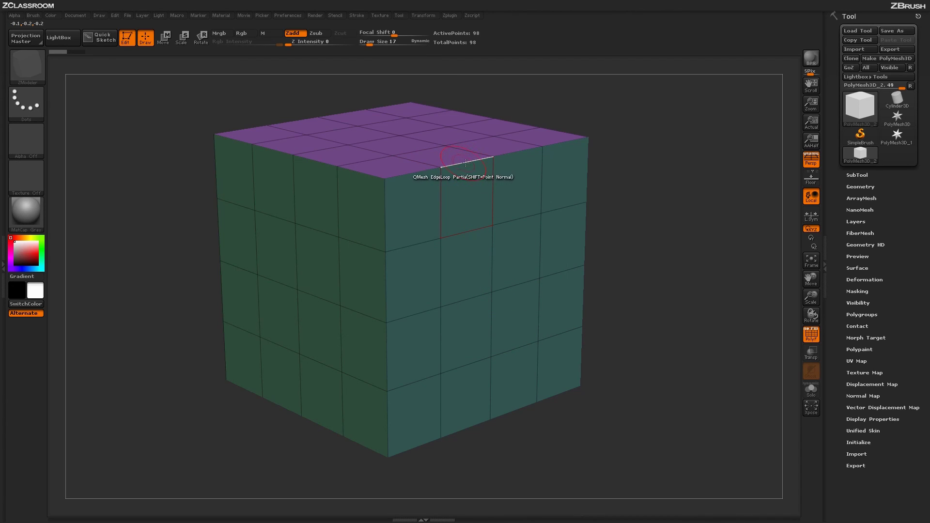
drag(465, 164, 635, 291)
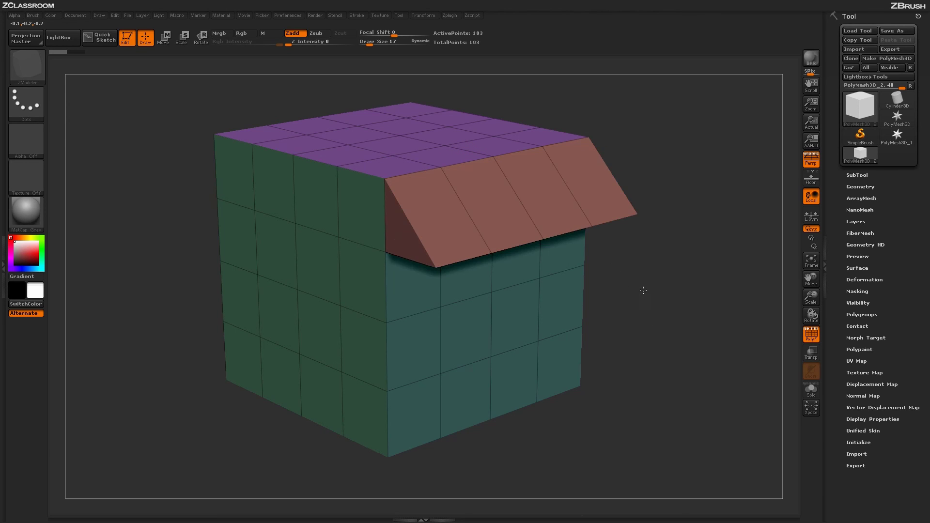
key(ctrl+z)
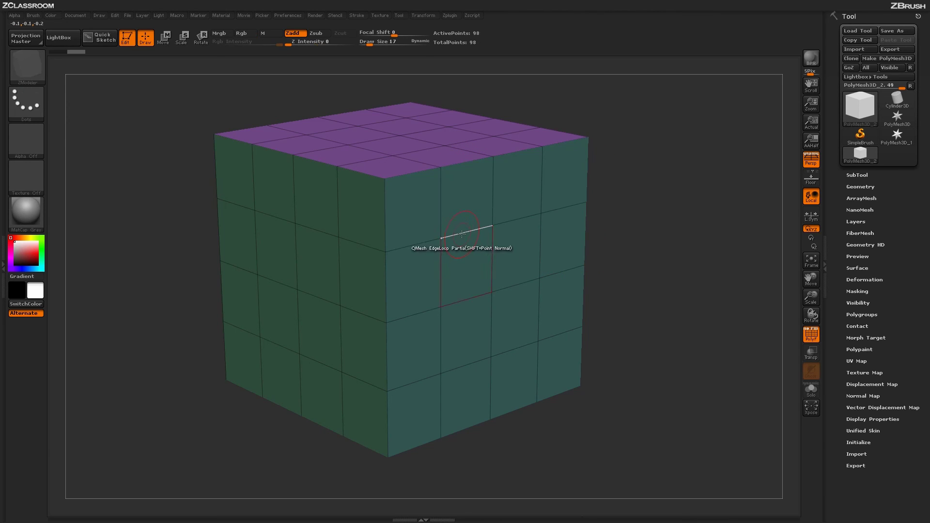
- Back on single Edge with no rotation, push two side faces inward and extrude a bent flap below
key(space)
click(412, 330)
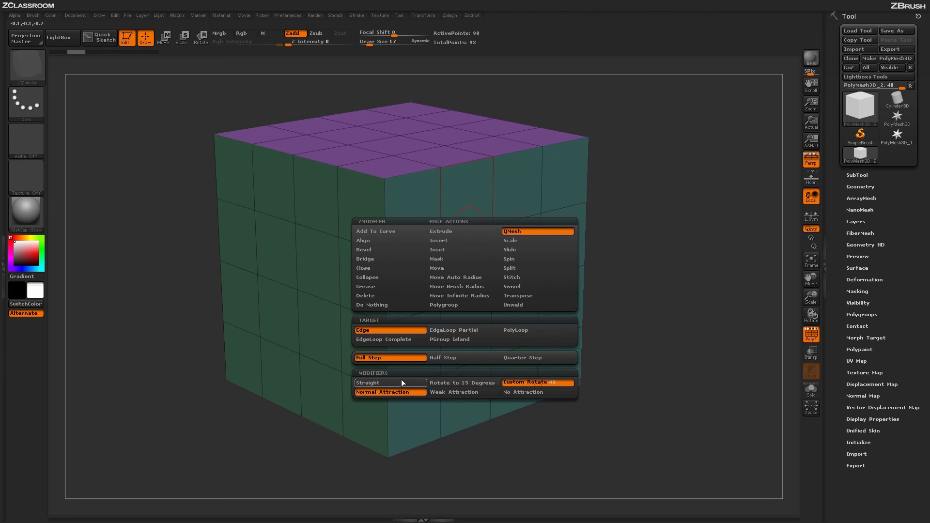
click(401, 382)
drag(466, 233, 463, 252)
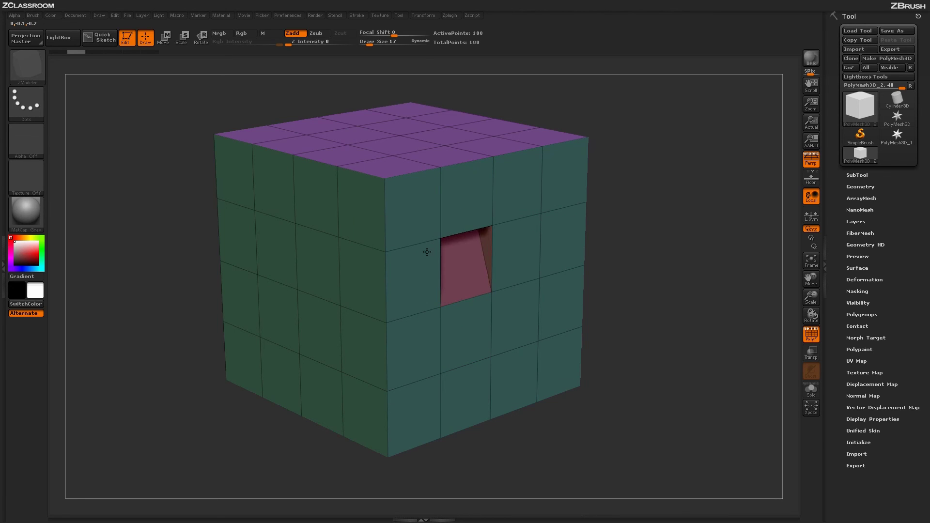
click(516, 222)
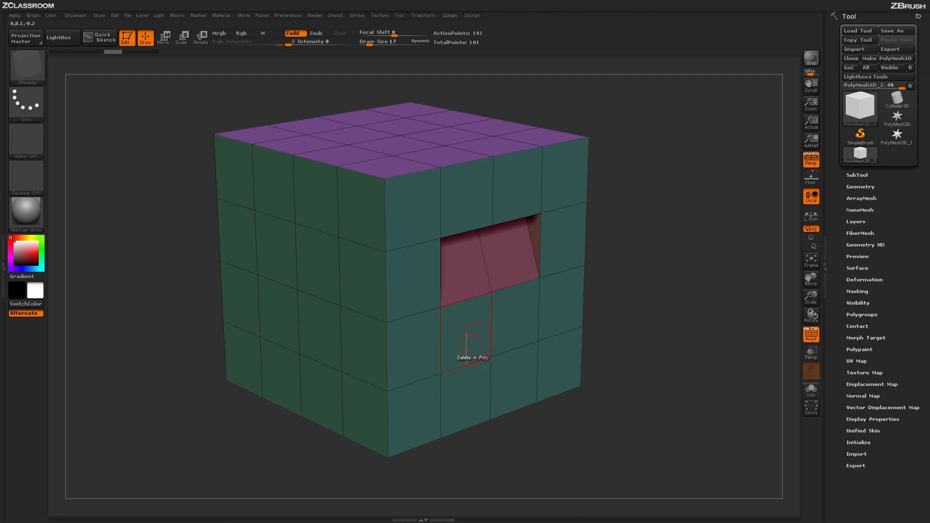
drag(467, 363, 468, 383)
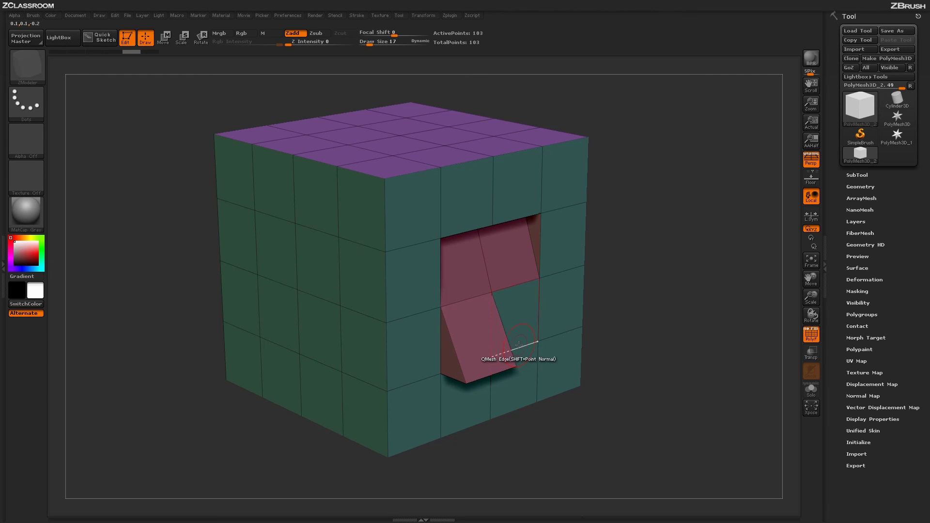